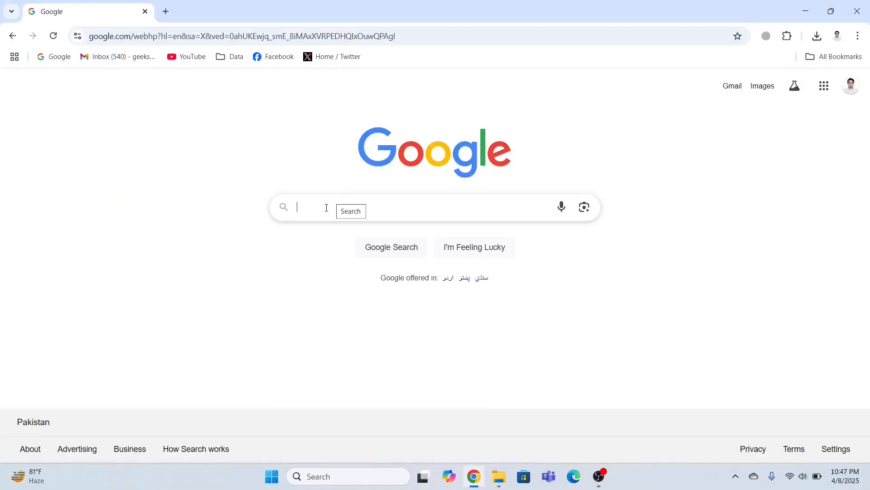
- Search Google for 'download virtualbox' and open the virtualbox.org Downloads result
{"action": "type", "text": "d"}
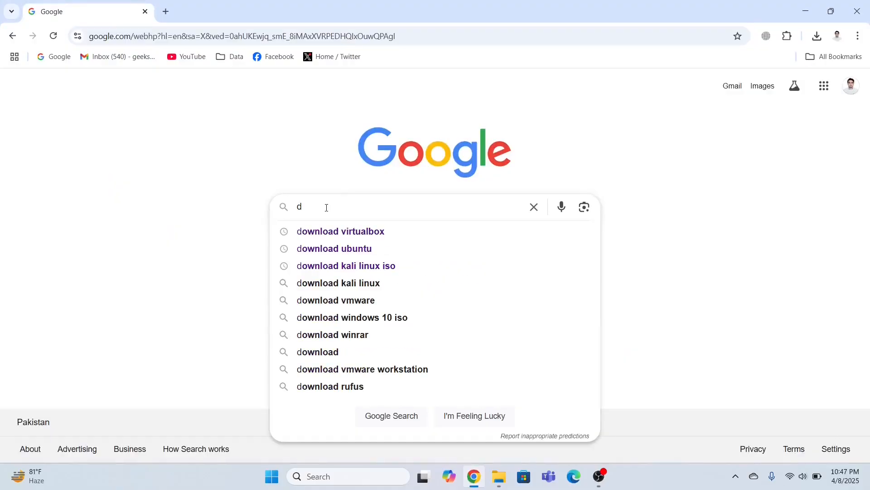
{"action": "key", "text": "Down"}
{"action": "key", "text": "Return"}
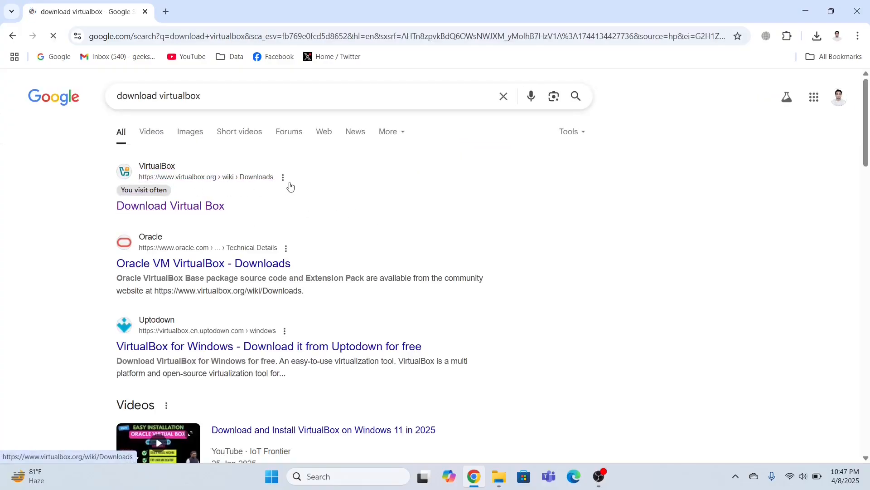
{"action": "left_click", "coordinate": [310, 193]}
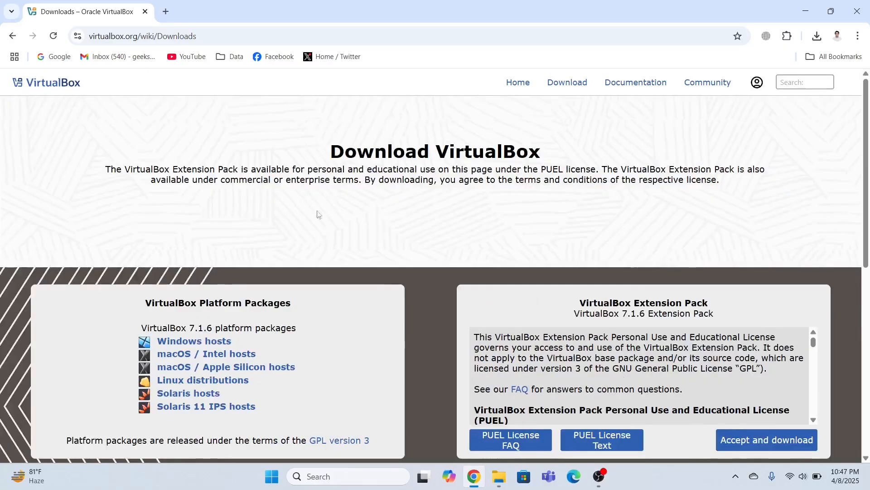
- Cancel the duplicate Windows-host download and run the already downloaded VirtualBox 7.1.6 installer
{"action": "left_click", "coordinate": [188, 346]}
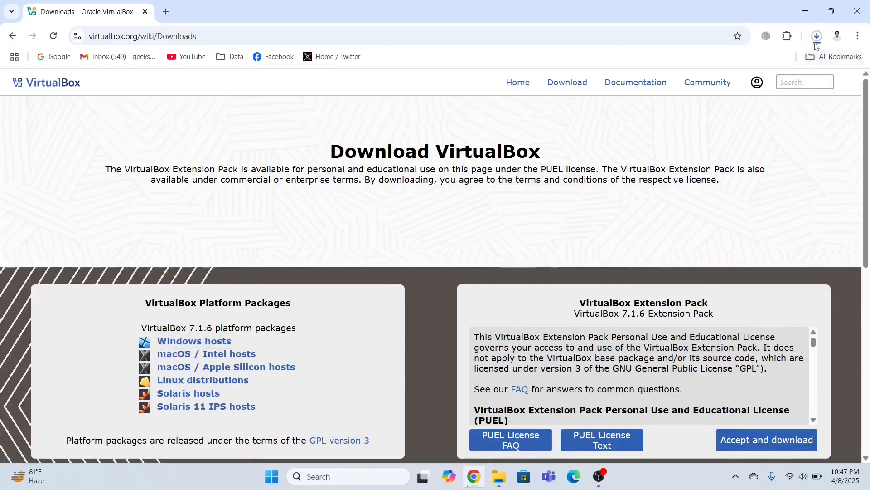
{"action": "left_click", "coordinate": [816, 37]}
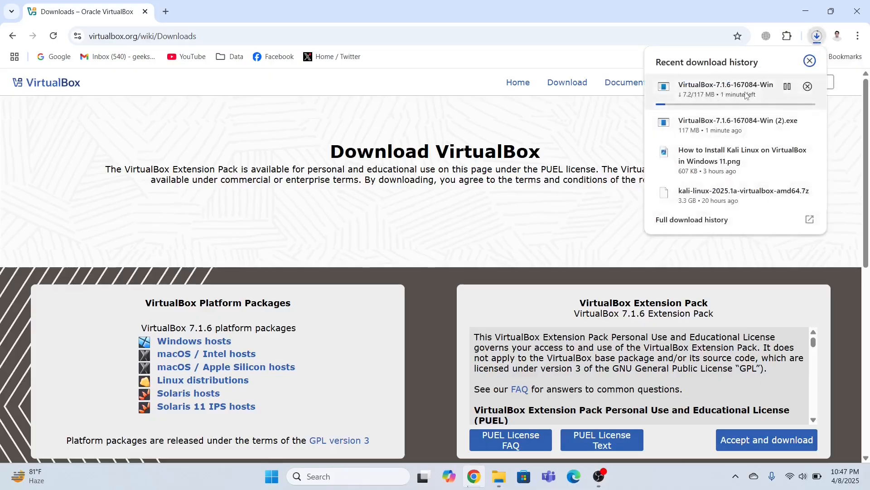
{"action": "left_click", "coordinate": [808, 86]}
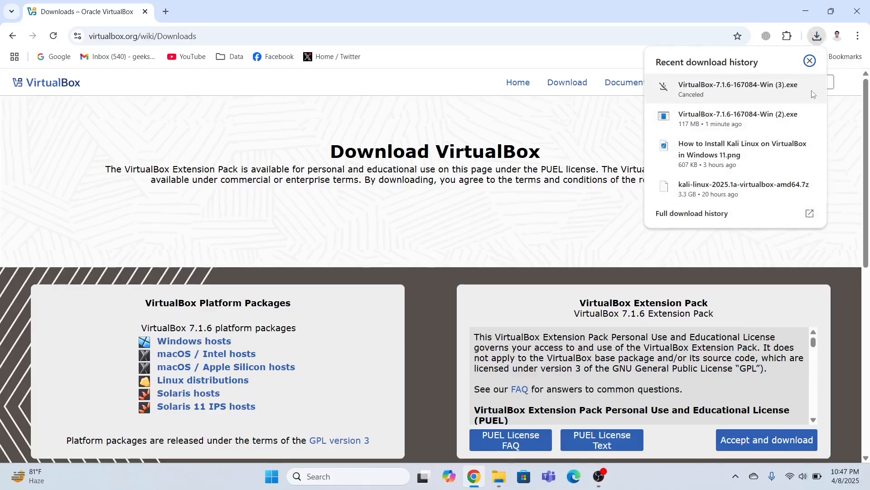
{"action": "left_click", "coordinate": [726, 121]}
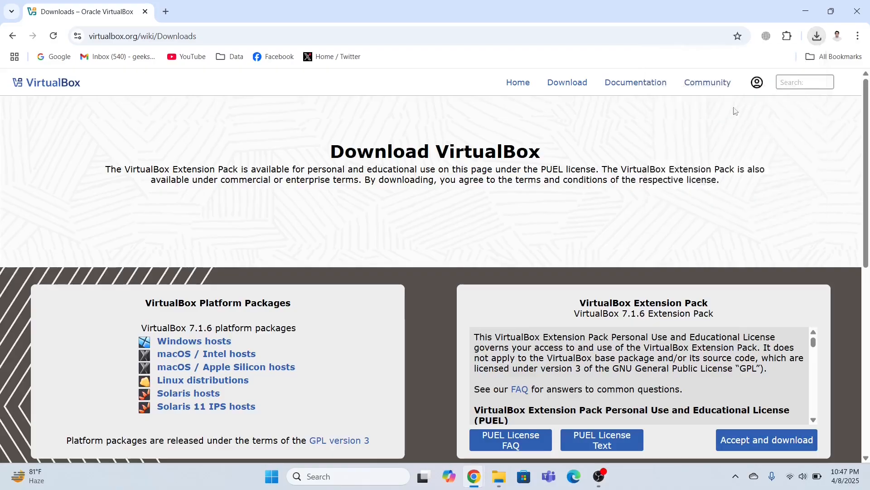
{"action": "left_click", "coordinate": [806, 11]}
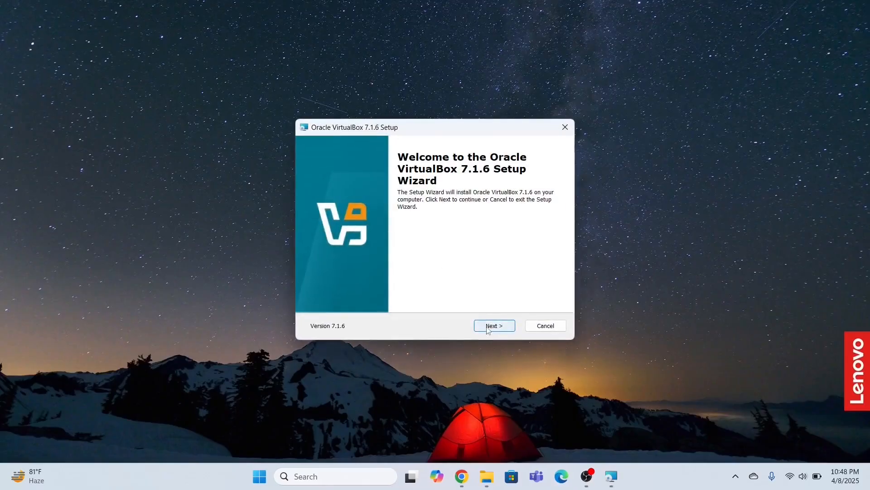
- Install VirtualBox 7.1.6 with the license accepted, network-reset warning confirmed and default shortcuts
{"action": "left_click", "coordinate": [491, 328]}
{"action": "left_click", "coordinate": [330, 284]}
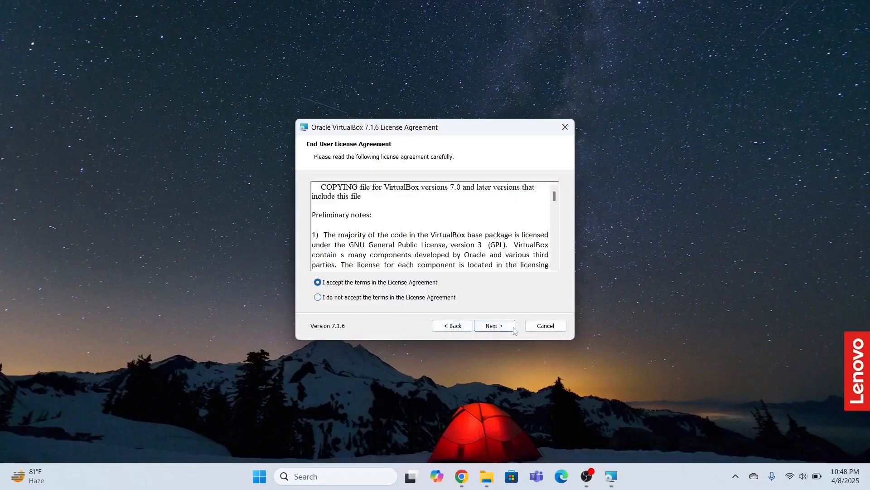
{"action": "left_click", "coordinate": [492, 327]}
{"action": "left_click", "coordinate": [492, 327]}
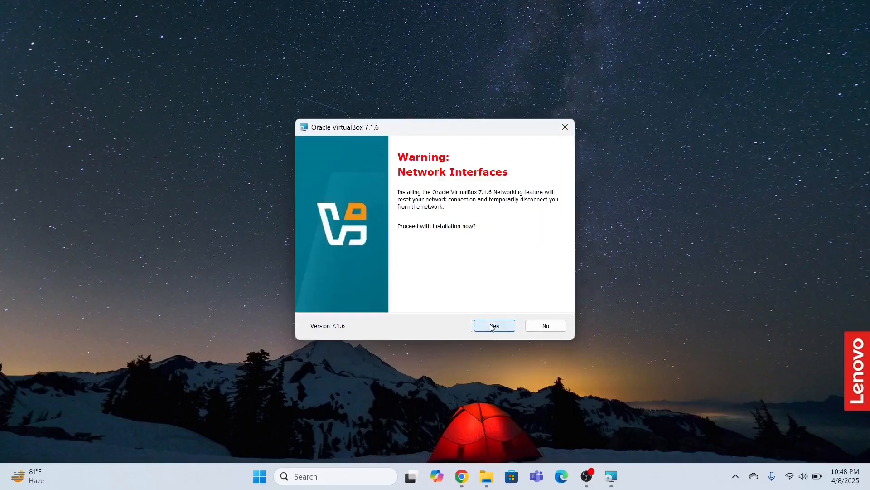
{"action": "left_click", "coordinate": [491, 327]}
{"action": "left_click", "coordinate": [494, 326]}
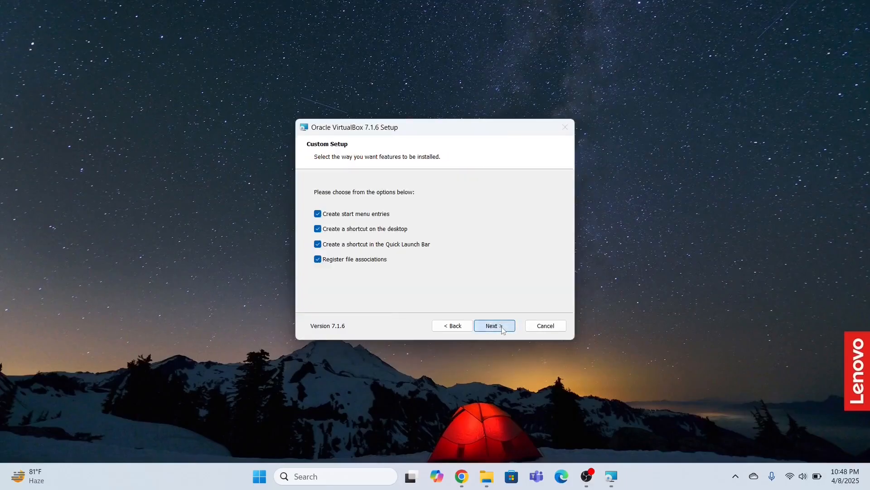
{"action": "left_click", "coordinate": [490, 326]}
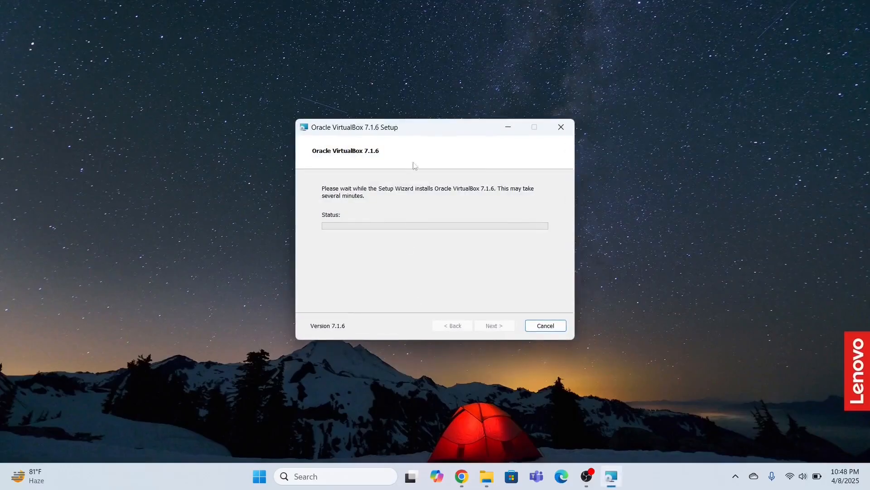
{"action": "left_click_drag", "start_coordinate": [419, 126], "coordinate": [436, 110]}
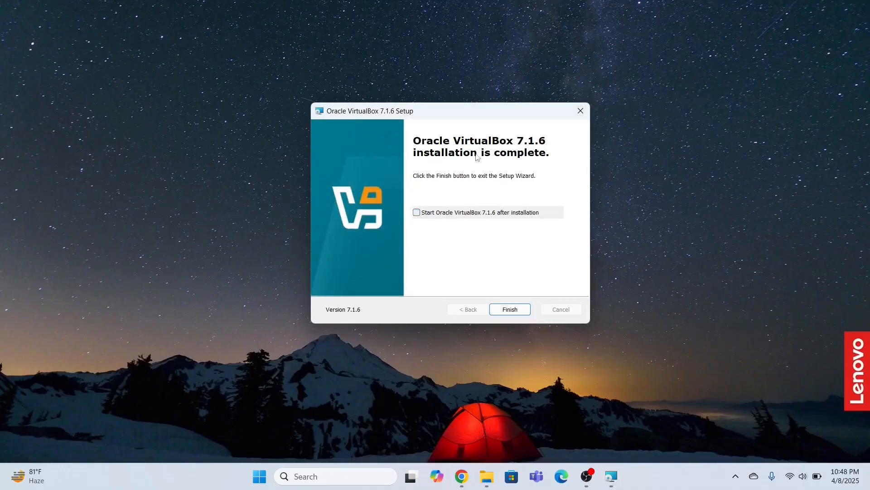
{"action": "left_click", "coordinate": [519, 308]}
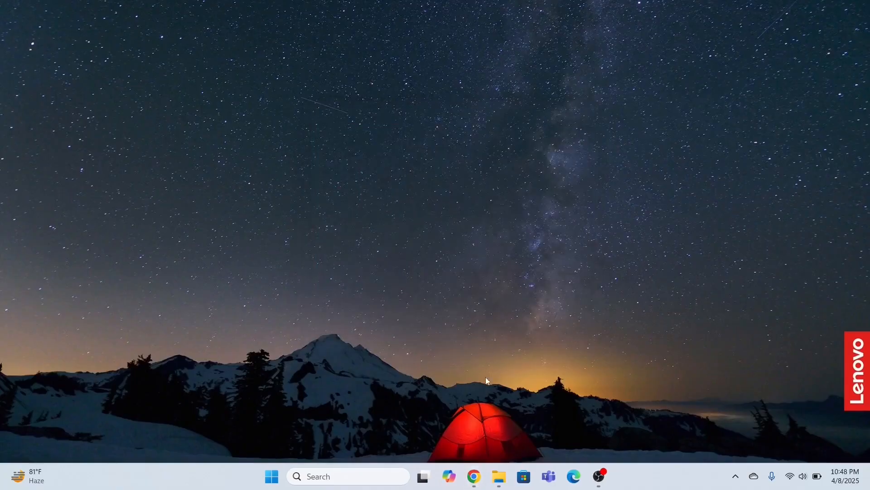
- Search Google for 'download kali linux' in a new Chrome tab
{"action": "left_click", "coordinate": [475, 483]}
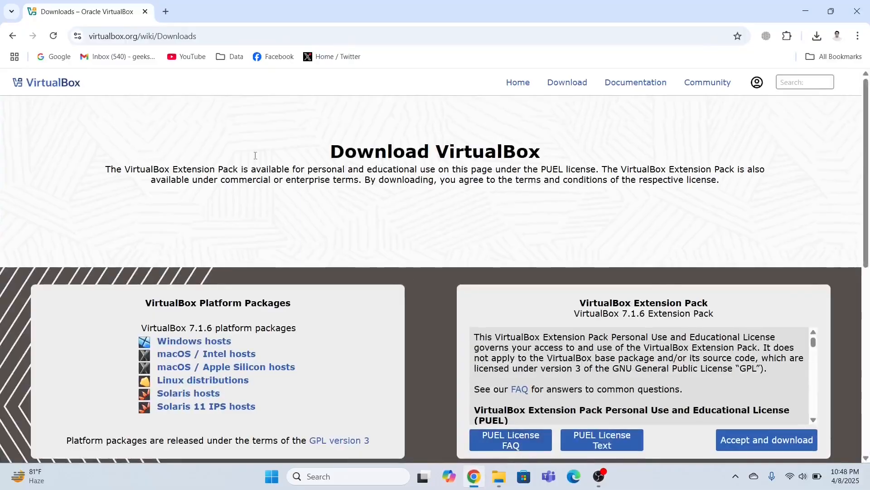
{"action": "left_click", "coordinate": [165, 11]}
{"action": "left_click", "coordinate": [54, 57]}
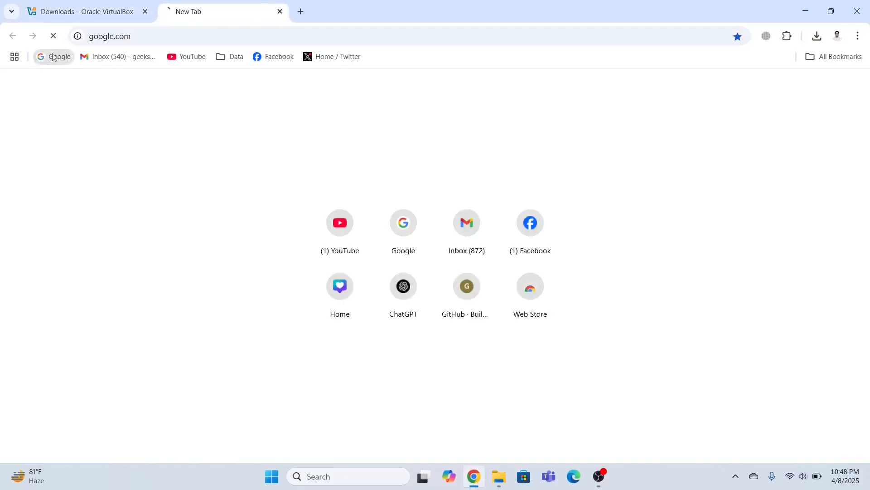
{"action": "type", "text": "d"}
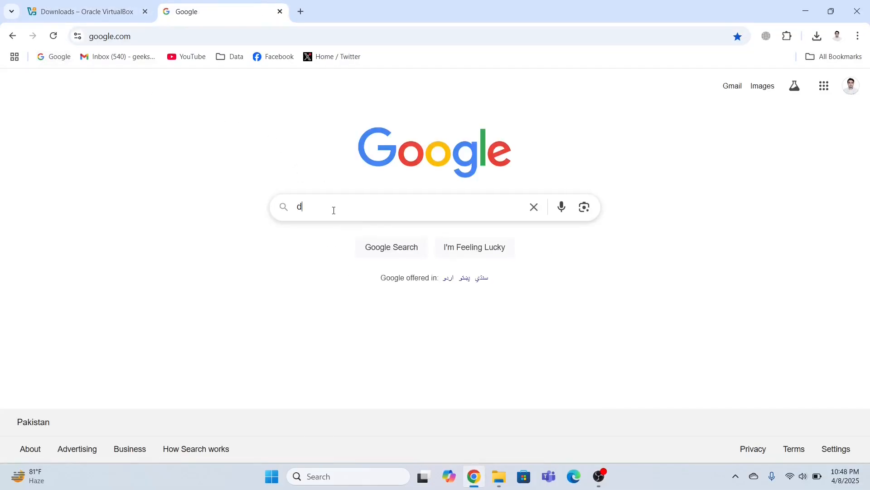
{"action": "type", "text": "ownload kali"}
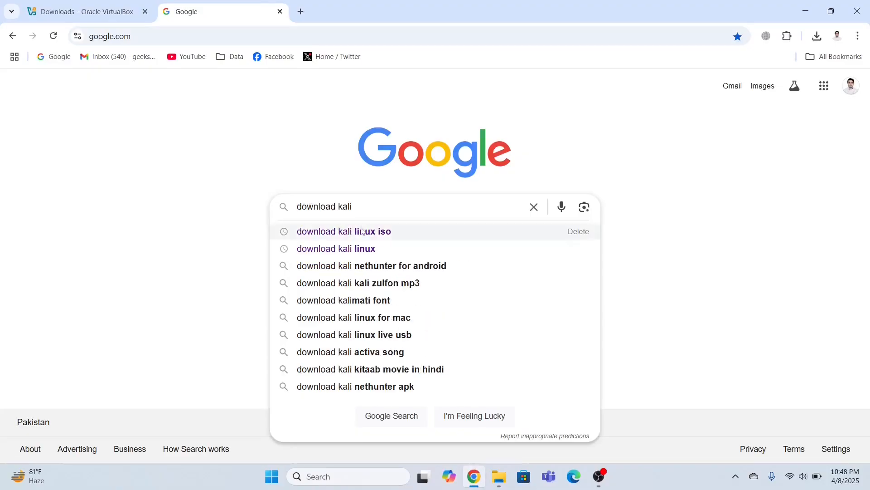
{"action": "left_click", "coordinate": [336, 248]}
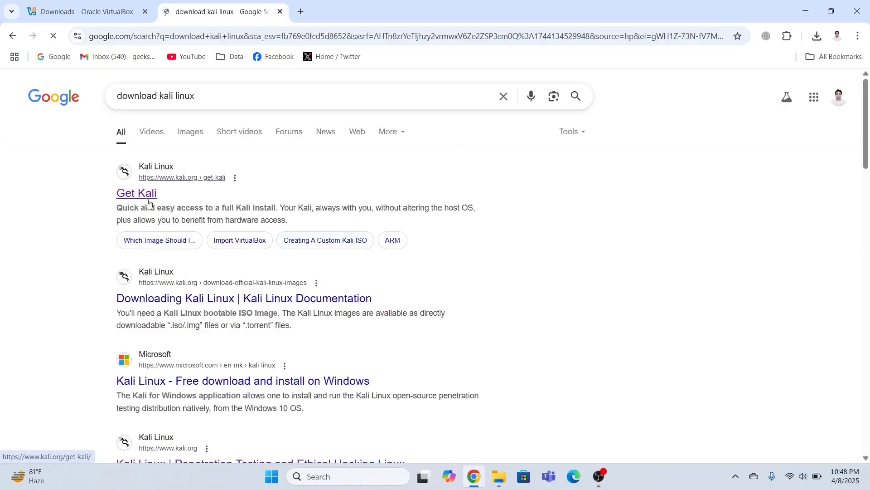
- From kali.org Get Kali, start downloading the pre-built VirtualBox virtual machine image
{"action": "left_click", "coordinate": [155, 193]}
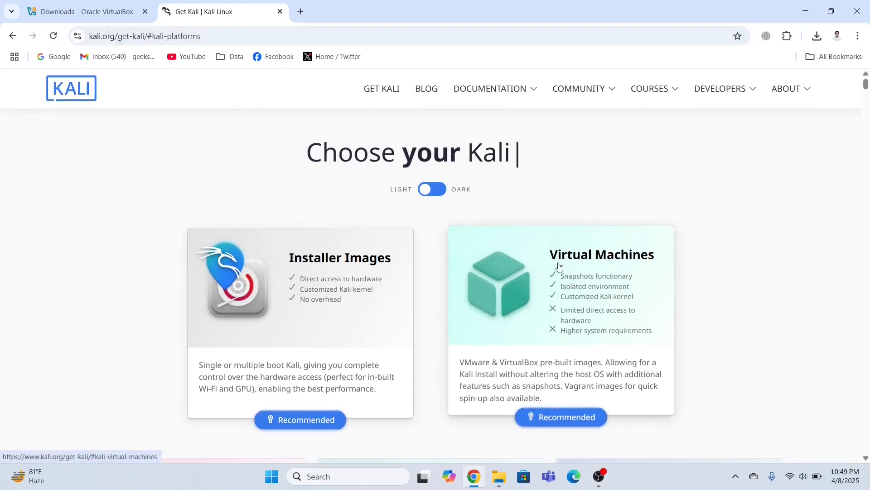
{"action": "left_click", "coordinate": [592, 284]}
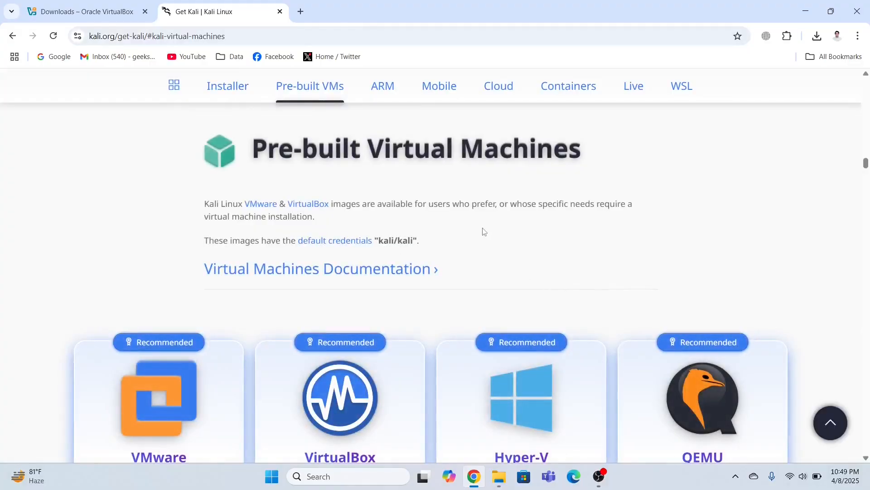
{"action": "scroll", "coordinate": [482, 229], "scroll_direction": "down", "scroll_amount": 2}
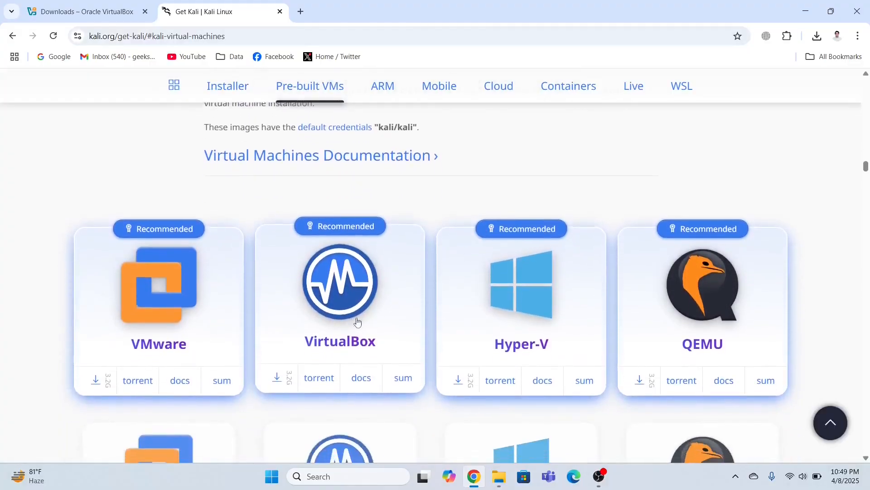
{"action": "left_click", "coordinate": [351, 275]}
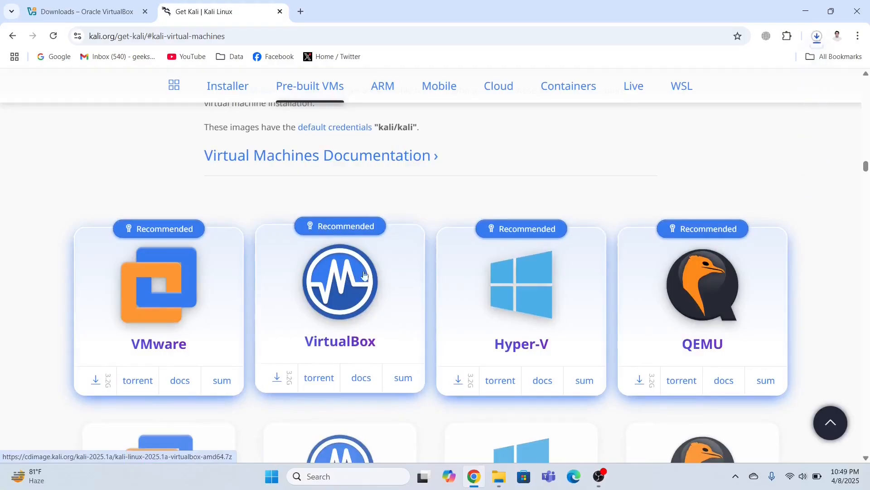
- Cancel the Kali image download and switch to the E:\Kali Linux folder in File Explorer
{"action": "left_click", "coordinate": [819, 42]}
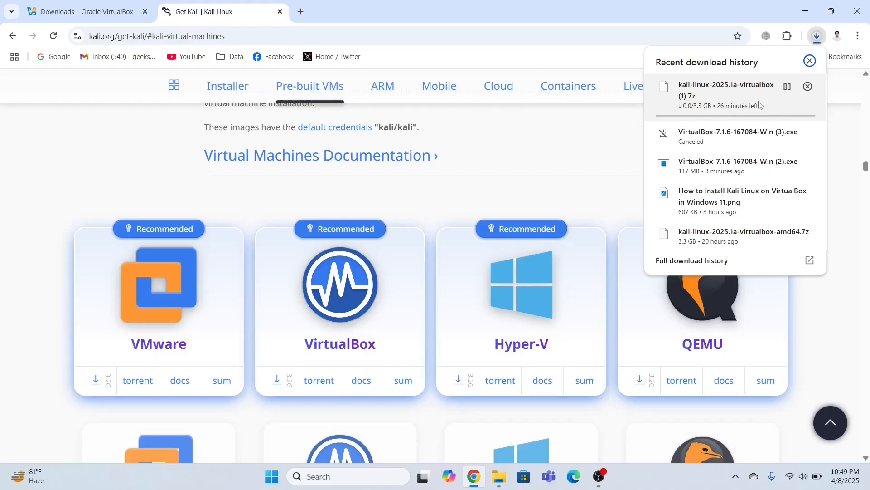
{"action": "left_click", "coordinate": [808, 87]}
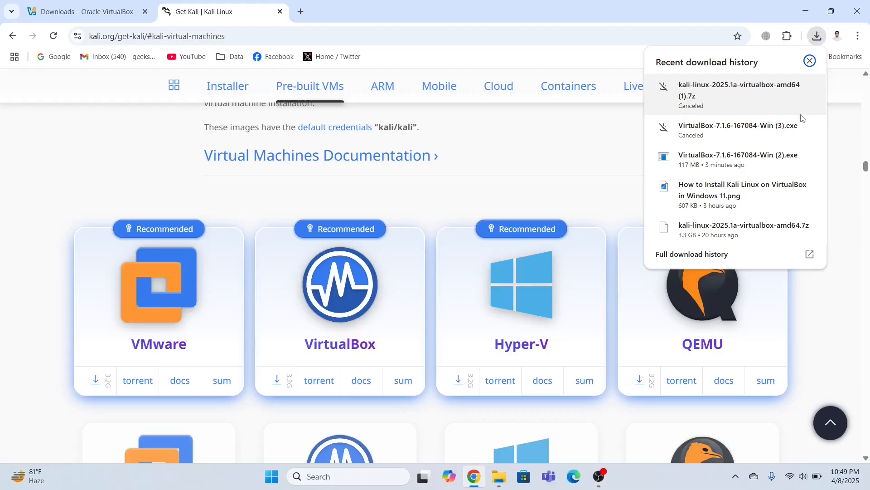
{"action": "left_click", "coordinate": [500, 482]}
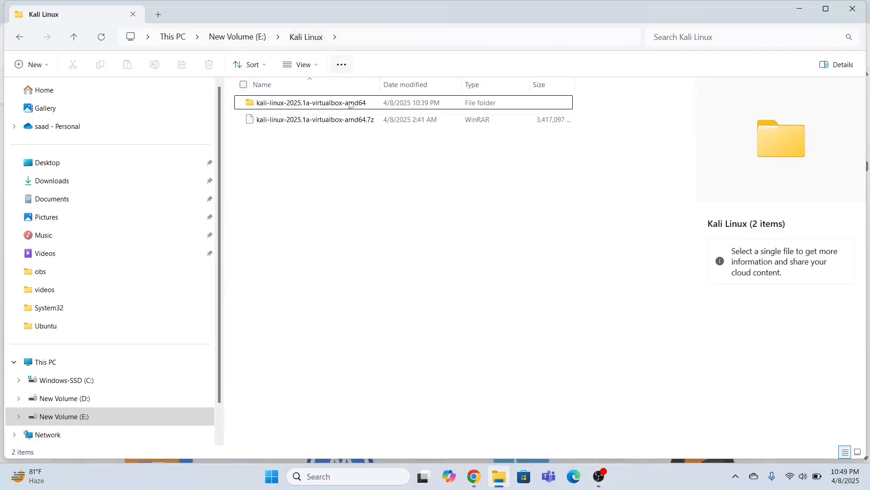
- Open the kali-linux-2025.1a-virtualbox-amd64 folder and its same-named inner folder holding the .vbox and disk
{"action": "left_click", "coordinate": [320, 123]}
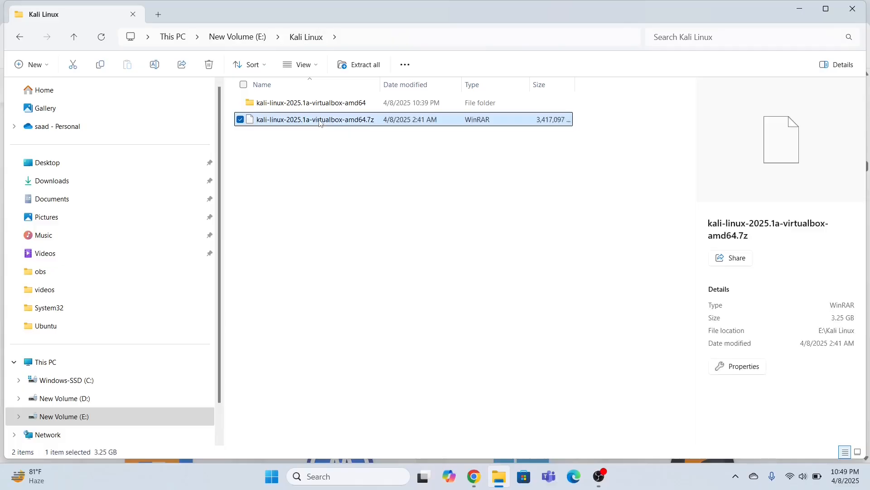
{"action": "right_click", "coordinate": [320, 122]}
{"action": "left_click", "coordinate": [285, 164]}
{"action": "left_click", "coordinate": [344, 158]}
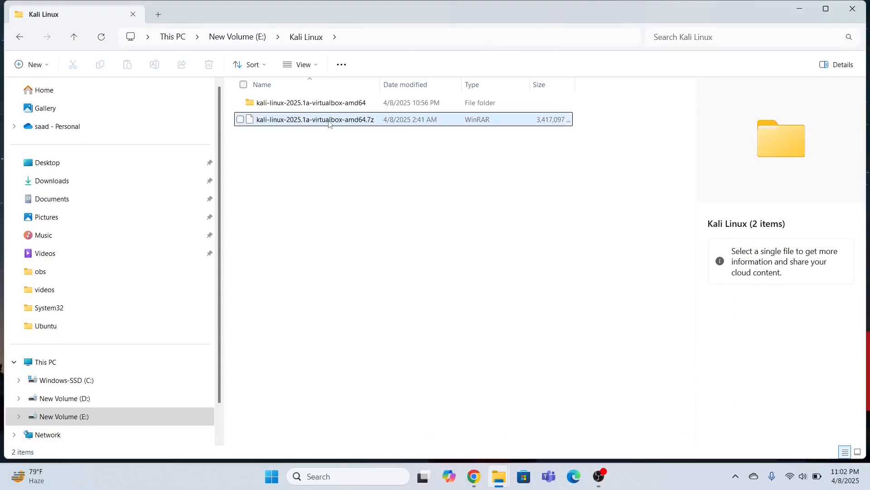
{"action": "left_click", "coordinate": [330, 124]}
{"action": "right_click", "coordinate": [329, 122]}
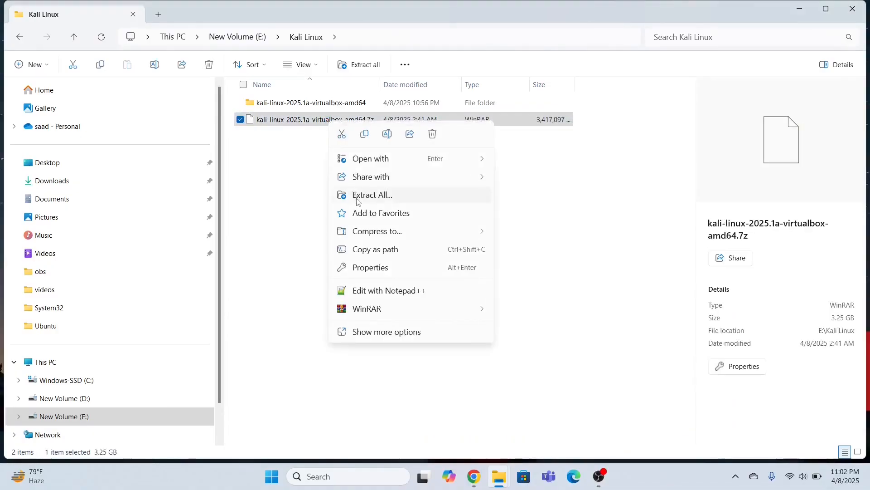
{"action": "left_click", "coordinate": [295, 181]}
{"action": "left_click", "coordinate": [295, 181]}
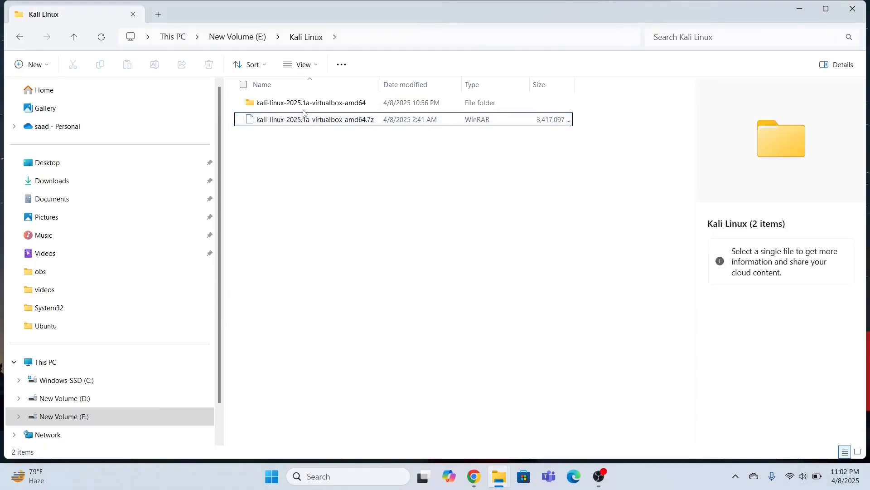
{"action": "double_click", "coordinate": [301, 107]}
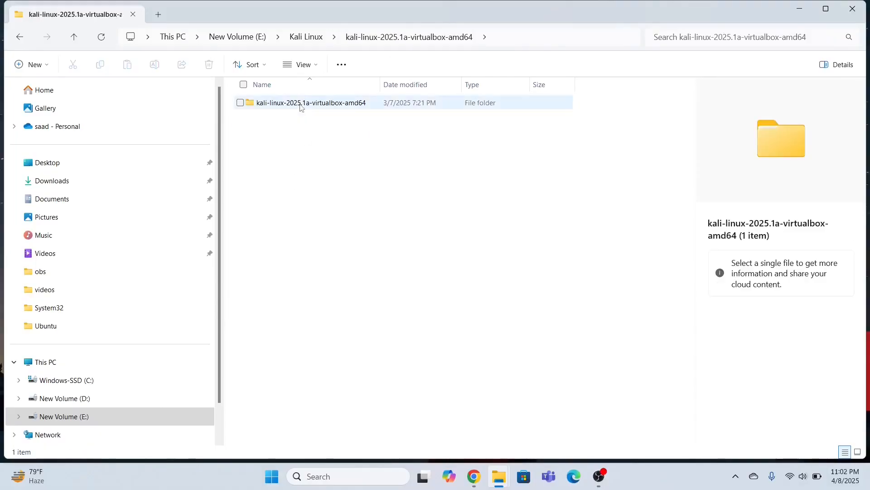
{"action": "double_click", "coordinate": [300, 107]}
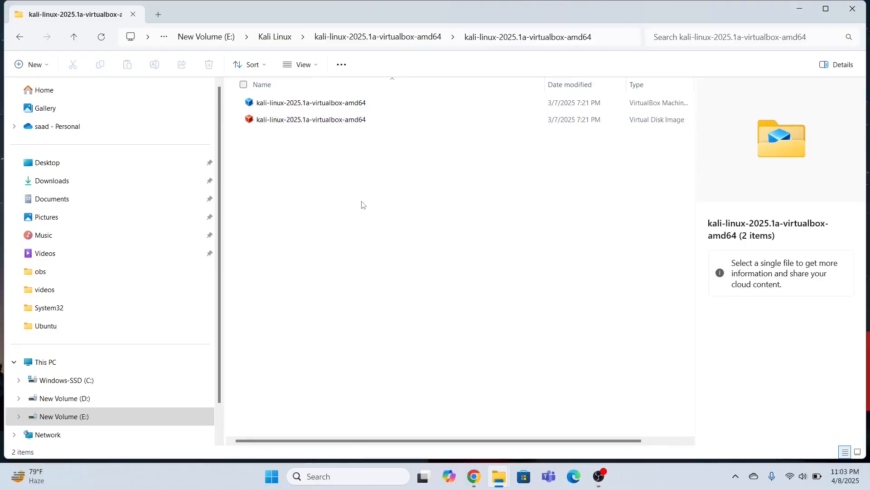
- Launch Oracle VirtualBox as administrator from Windows search and minimize the Explorer windows
{"action": "left_click", "coordinate": [337, 483]}
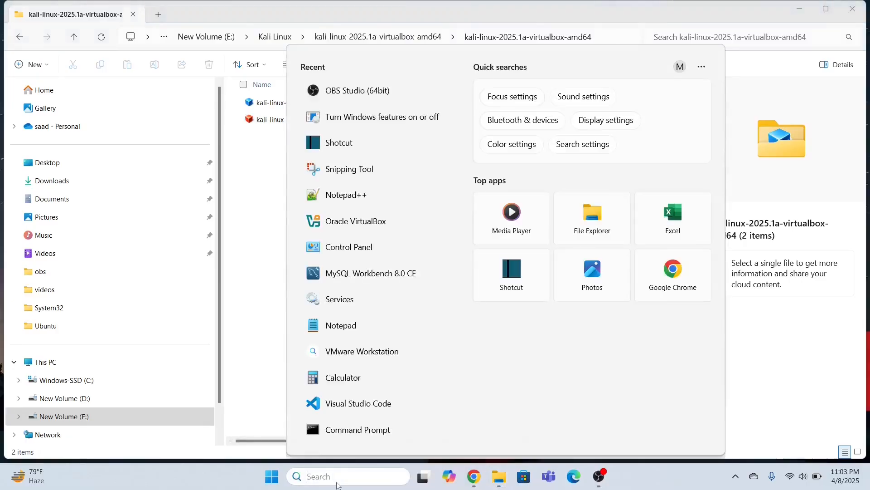
{"action": "type", "text": "o"}
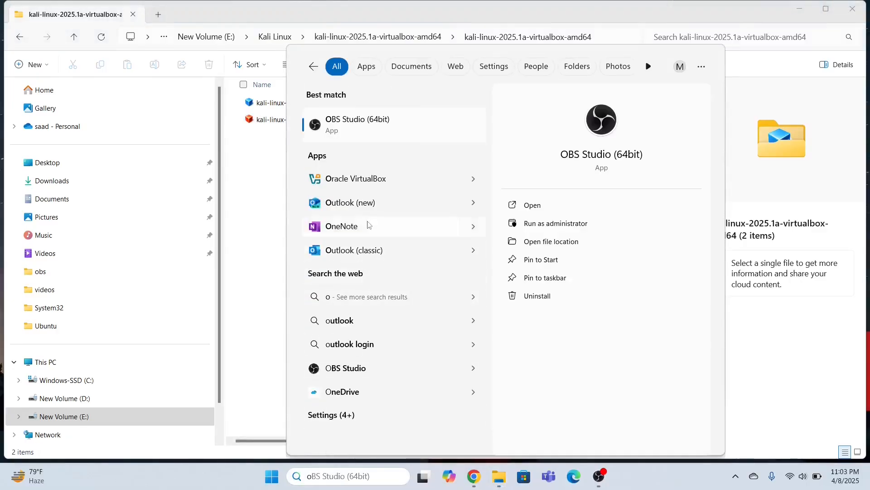
{"action": "left_click", "coordinate": [476, 180]}
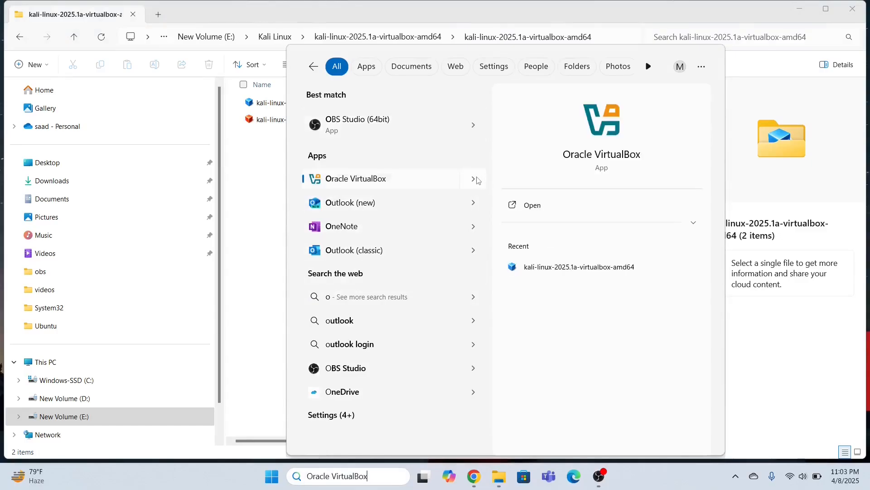
{"action": "right_click", "coordinate": [352, 180]}
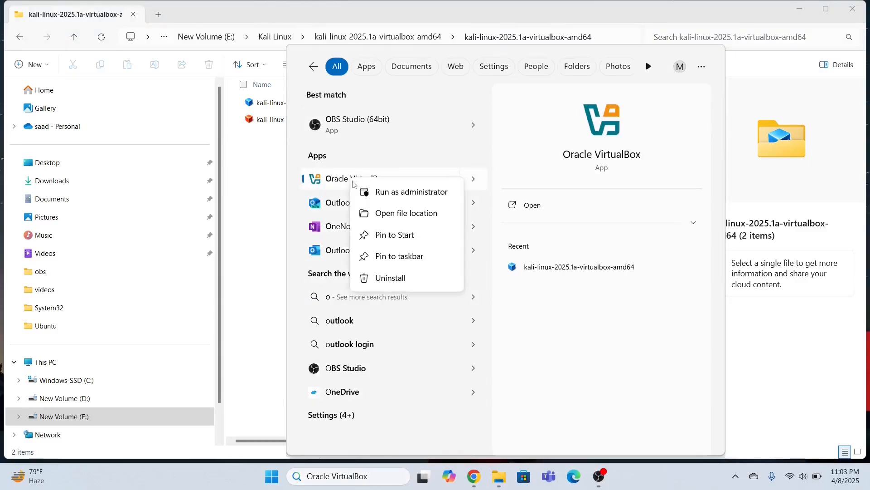
{"action": "left_click", "coordinate": [371, 192]}
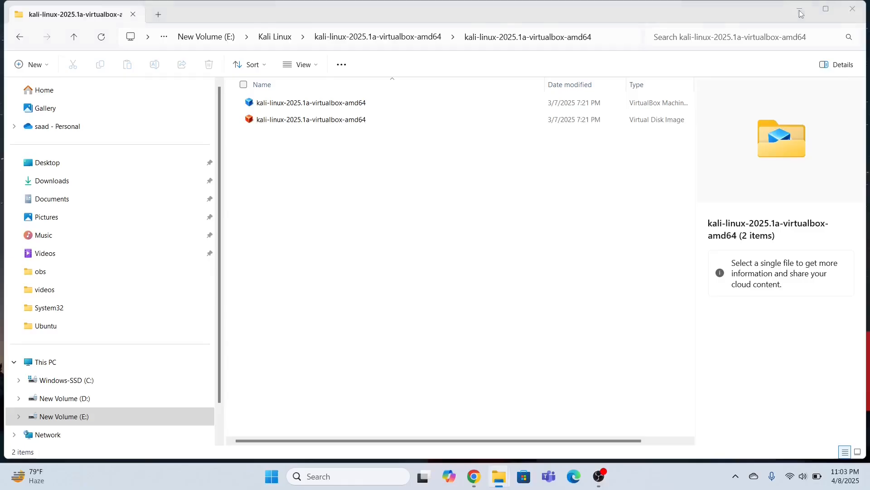
{"action": "left_click", "coordinate": [799, 10]}
{"action": "left_click", "coordinate": [800, 7]}
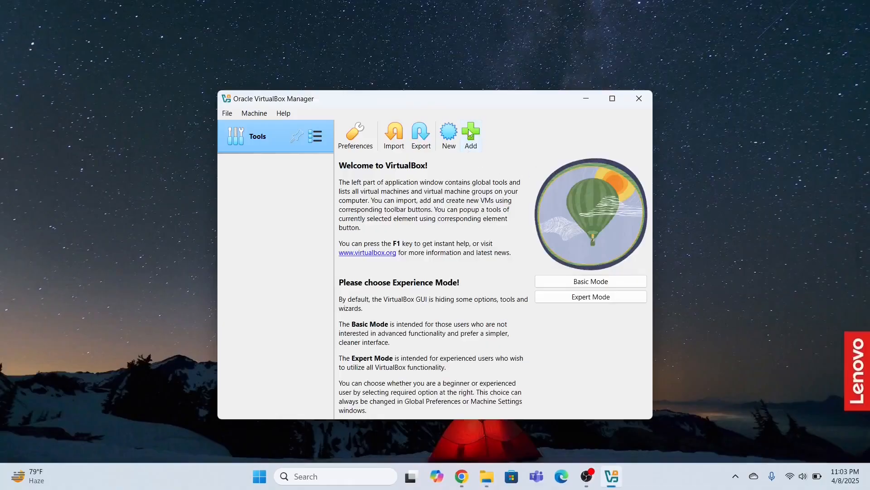
- Start adding an existing machine and browse to New Volume (E:)
{"action": "left_click", "coordinate": [470, 133]}
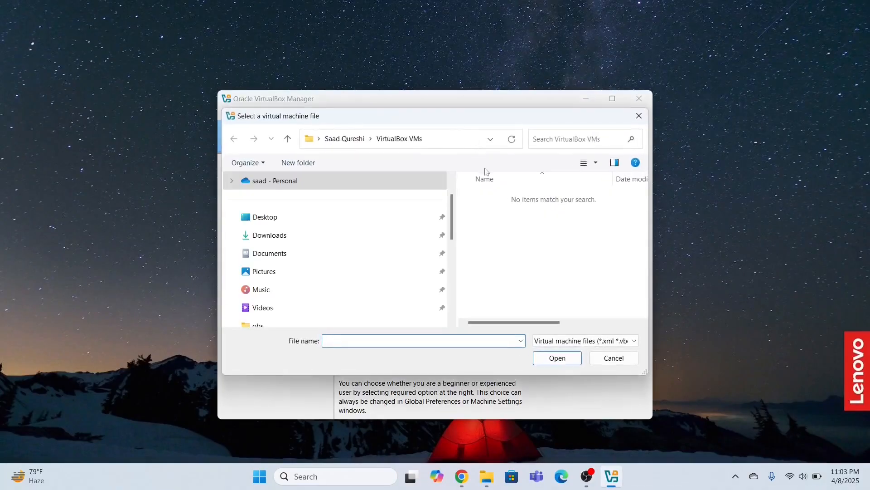
{"action": "scroll", "coordinate": [453, 243], "scroll_direction": "down", "scroll_amount": 1}
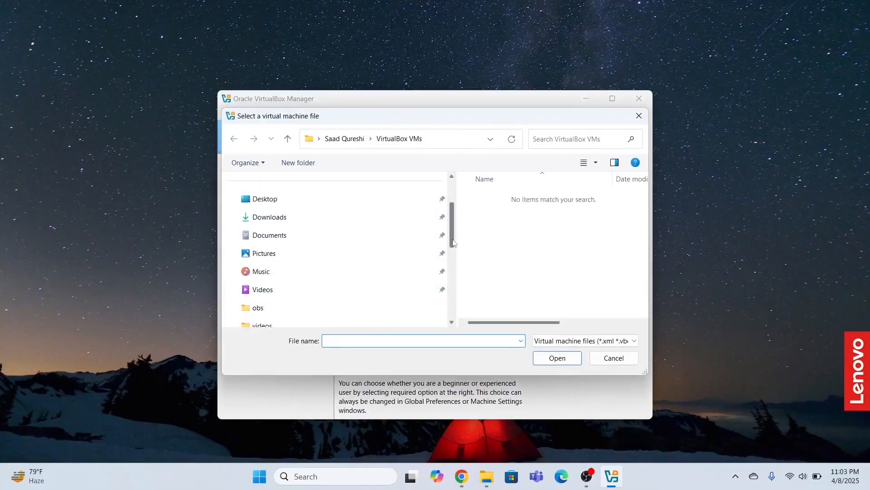
{"action": "left_click_drag", "start_coordinate": [453, 243], "coordinate": [448, 301]}
{"action": "left_click", "coordinate": [285, 275]}
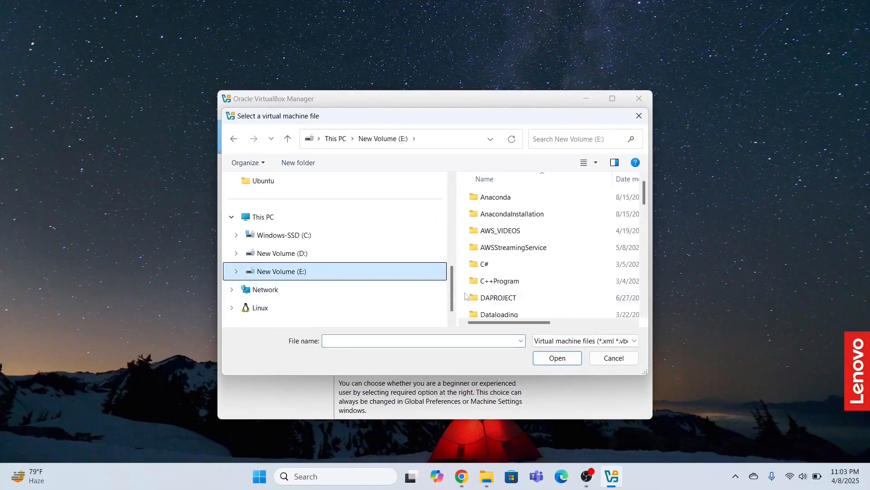
{"action": "left_click_drag", "start_coordinate": [645, 196], "coordinate": [644, 256]}
{"action": "left_click", "coordinate": [524, 277]}
- Add the kali-linux-2025.1a-virtualbox-amd64 machine file from E:\Kali Linux and maximize the Manager
{"action": "key", "text": "k"}
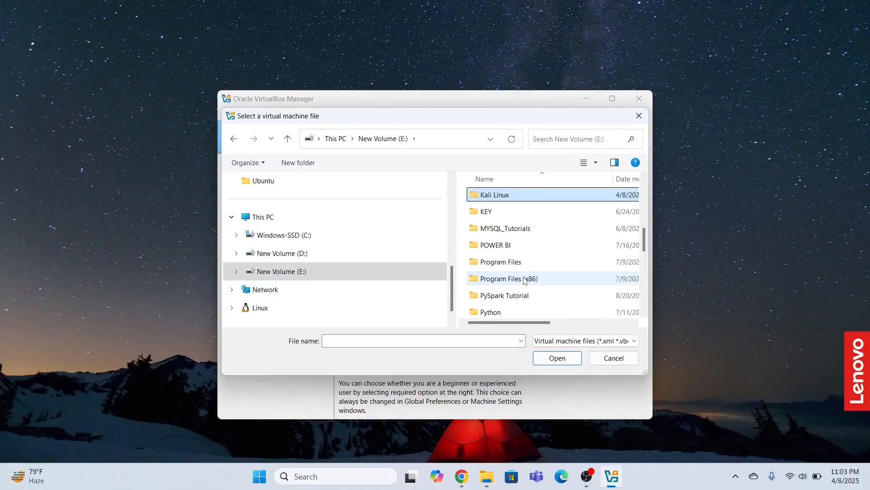
{"action": "double_click", "coordinate": [499, 196]}
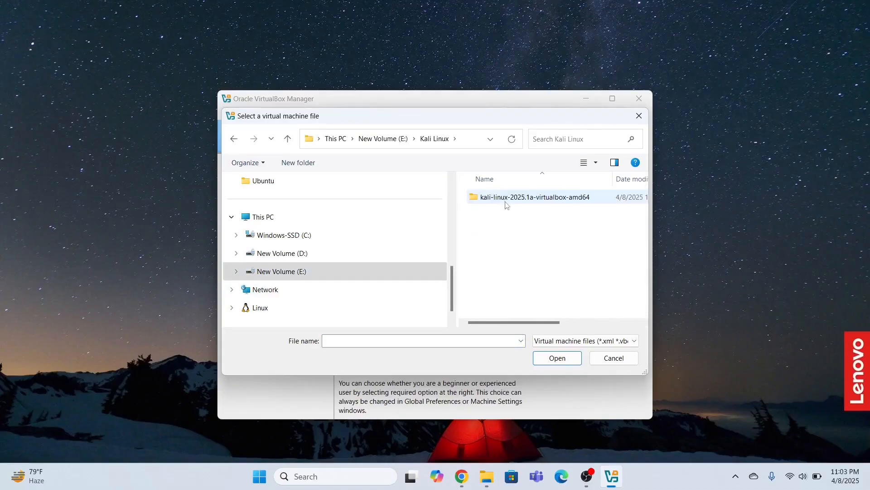
{"action": "double_click", "coordinate": [505, 197]}
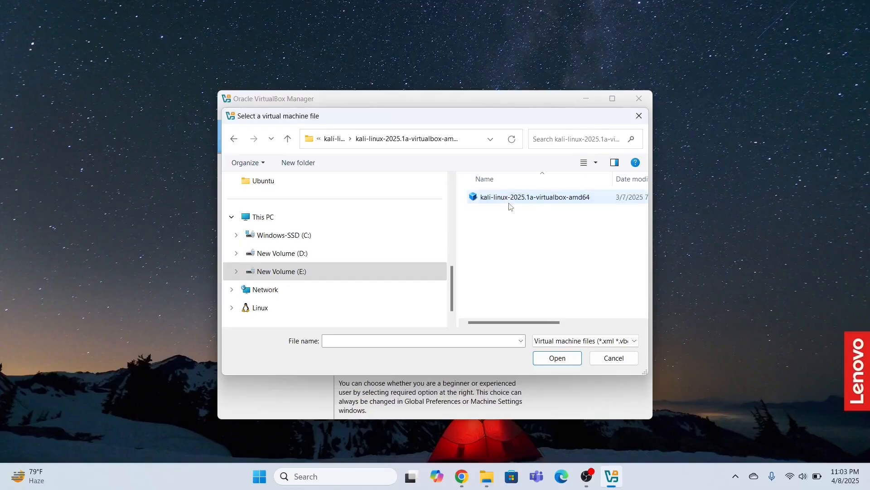
{"action": "left_click", "coordinate": [557, 203]}
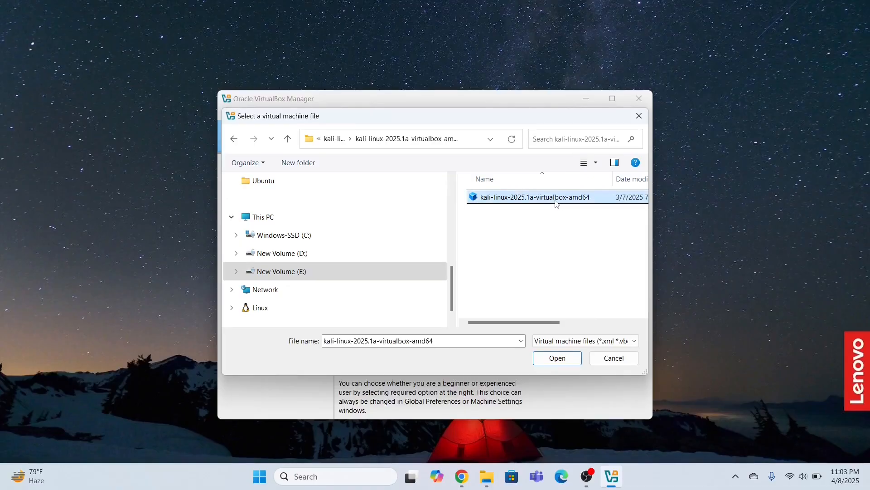
{"action": "left_click", "coordinate": [556, 359]}
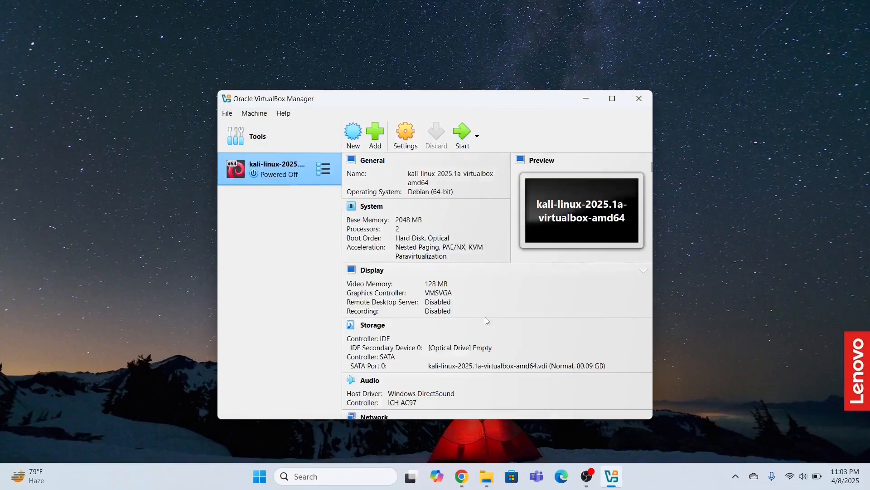
{"action": "left_click", "coordinate": [612, 98]}
{"action": "left_click", "coordinate": [296, 41]}
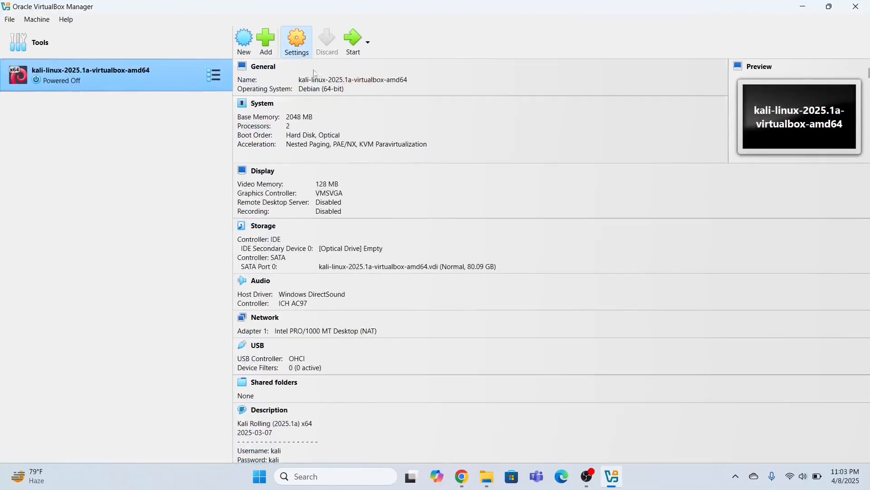
- In System settings, set the Kali machine's base memory to 4048 MB and processors to 4
{"action": "left_click", "coordinate": [249, 171]}
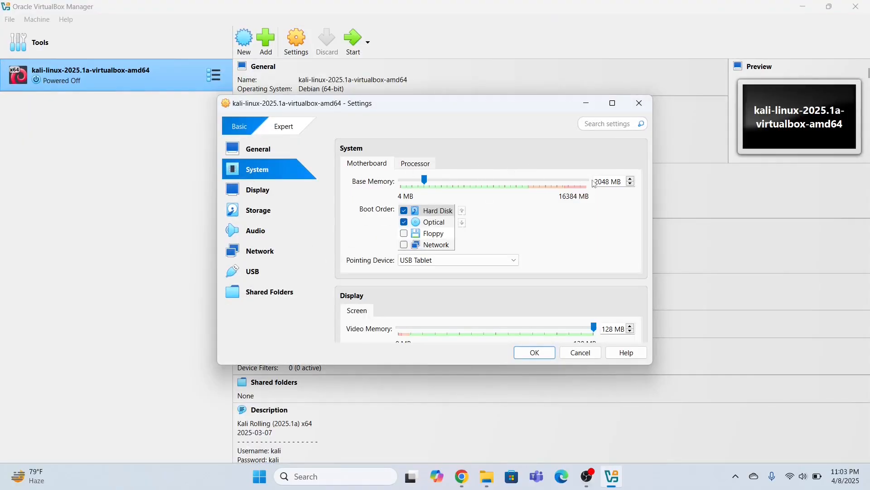
{"action": "key", "text": "BackSpace"}
{"action": "type", "text": "4"}
{"action": "left_click", "coordinate": [417, 166]}
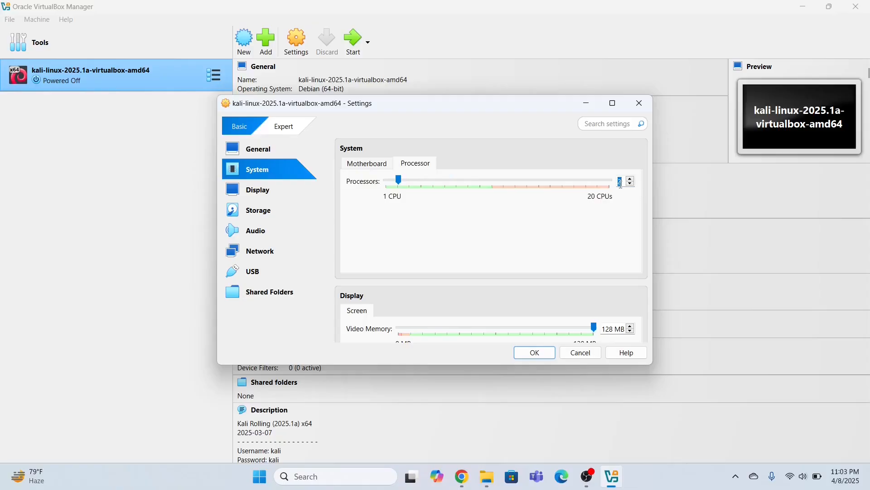
{"action": "type", "text": "4"}
{"action": "left_click", "coordinate": [368, 164]}
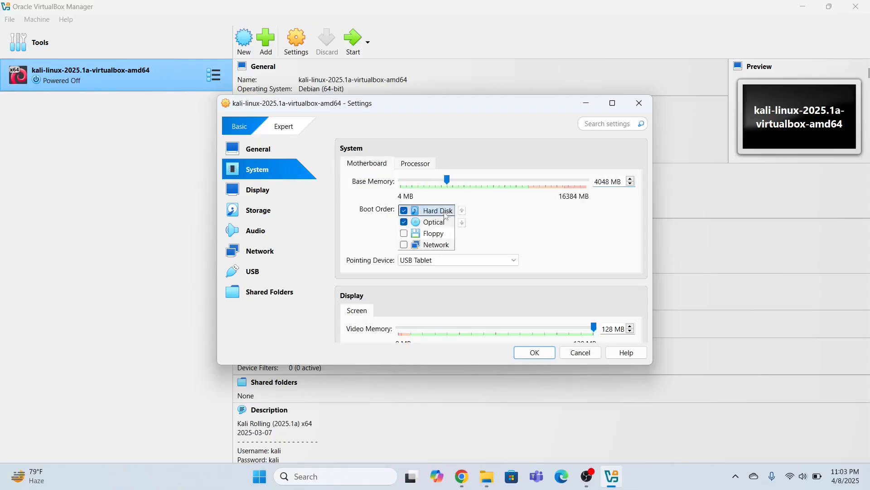
{"action": "scroll", "coordinate": [375, 244], "scroll_direction": "down", "scroll_amount": 1}
{"action": "left_click", "coordinate": [258, 193]}
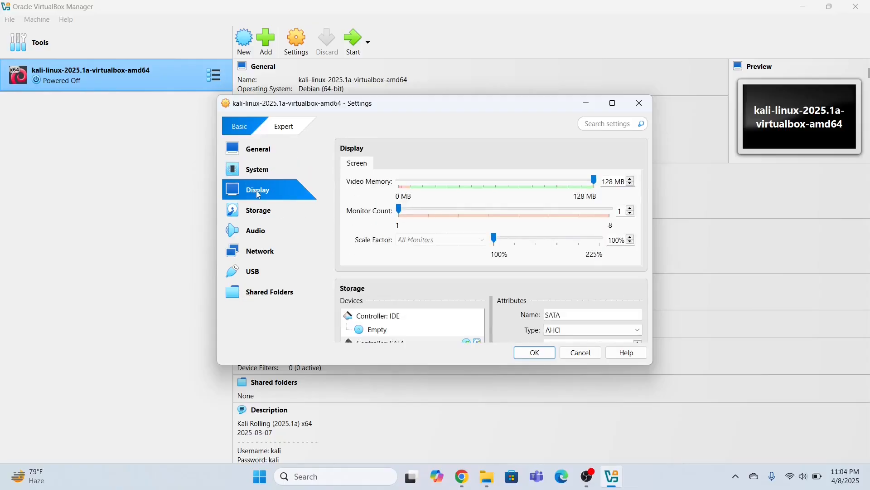
{"action": "left_click", "coordinate": [257, 154]}
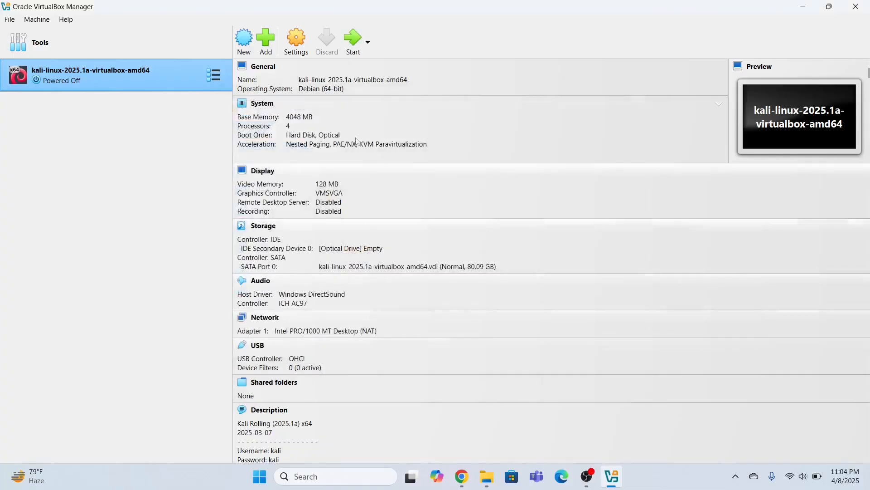
- Boot the Kali virtual machine with a normal start from the Manager toolbar
{"action": "left_click", "coordinate": [370, 43]}
{"action": "left_click", "coordinate": [370, 43]}
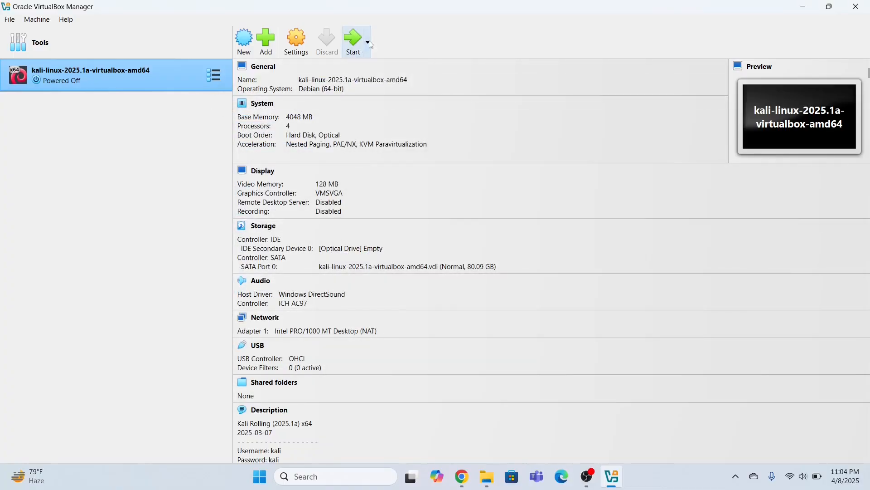
{"action": "left_click", "coordinate": [352, 39]}
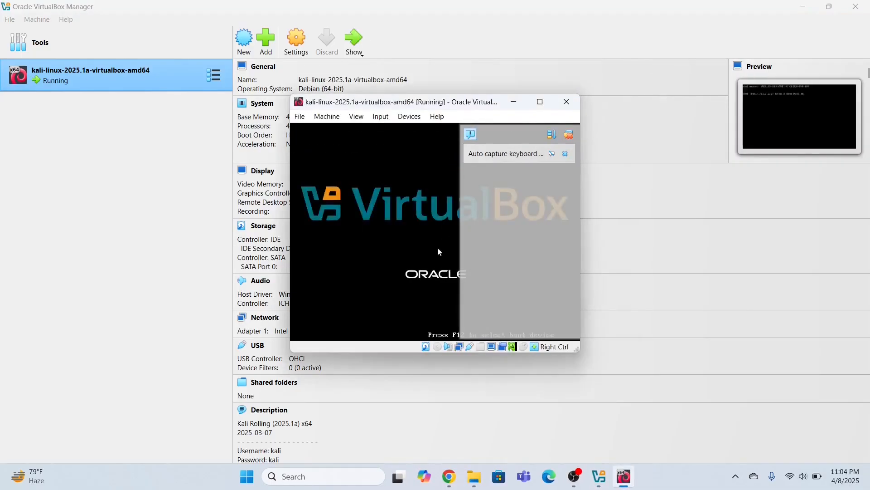
- Maximize the VM window and log in to Kali with the account's username and password
{"action": "left_click", "coordinate": [540, 102]}
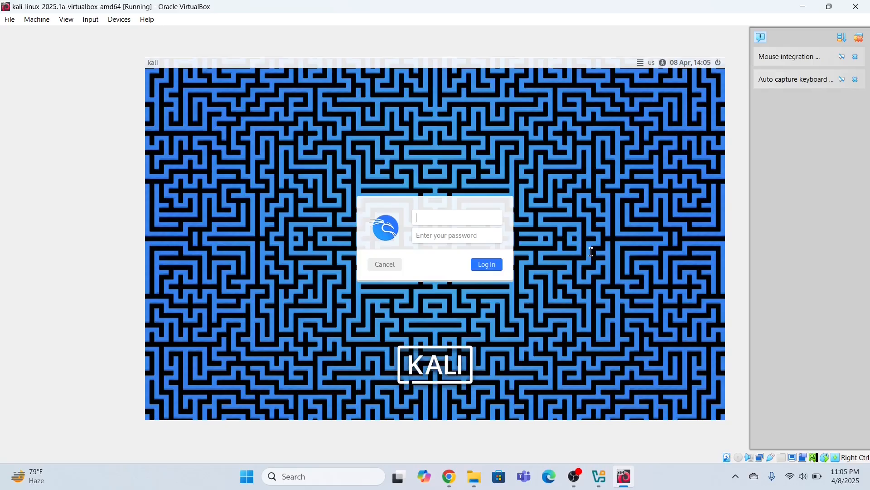
{"action": "left_click", "coordinate": [453, 235]}
{"action": "left_click", "coordinate": [436, 218]}
{"action": "left_click", "coordinate": [430, 235]}
{"action": "left_click", "coordinate": [431, 215]}
{"action": "type", "text": "kali"}
{"action": "left_click", "coordinate": [436, 235]}
{"action": "type", "text": "kali"}
{"action": "left_click", "coordinate": [483, 266]}
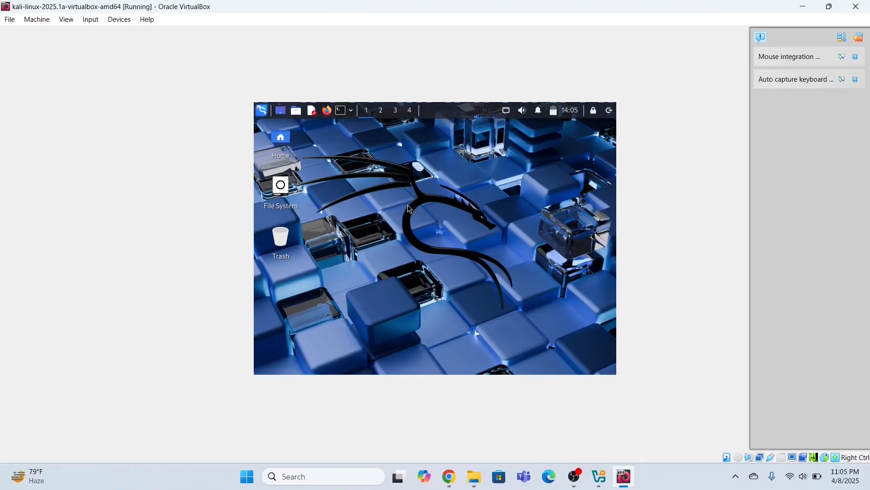
- In Desktop Settings, apply the dark colourful KALI dragon wallpaper to all workspaces
{"action": "right_click", "coordinate": [362, 156]}
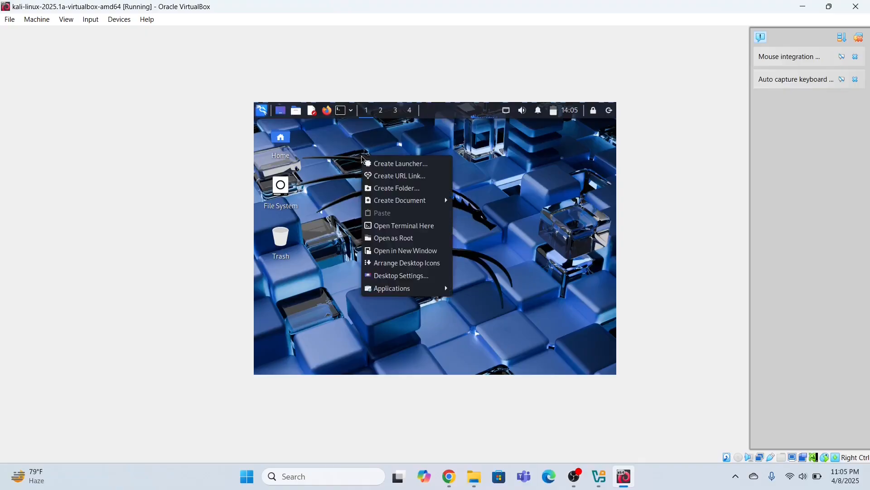
{"action": "left_click", "coordinate": [403, 276]}
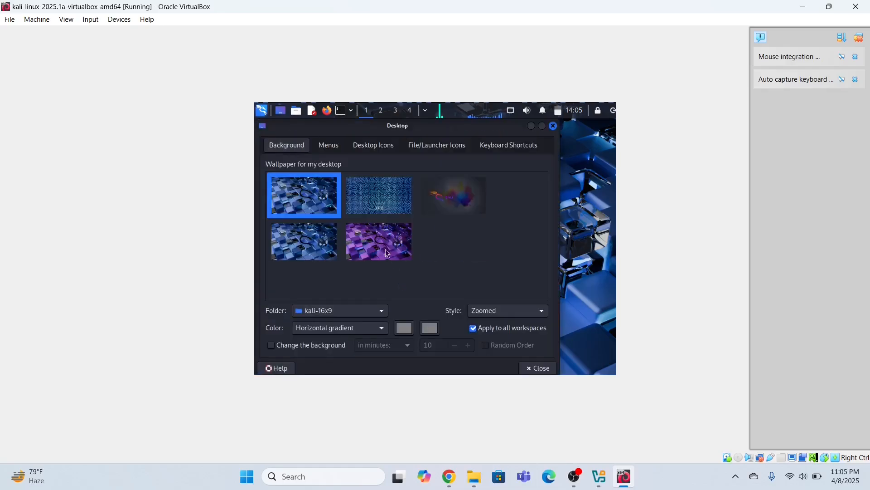
{"action": "left_click", "coordinate": [447, 201]}
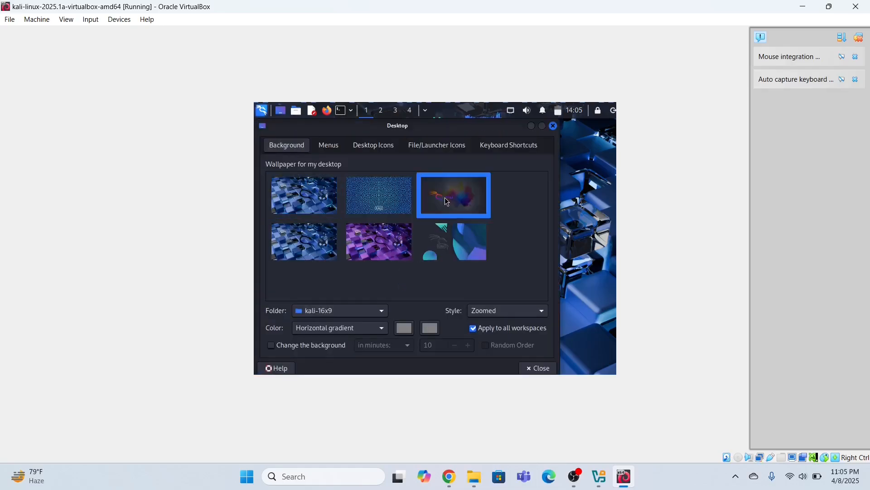
{"action": "left_click", "coordinate": [483, 326]}
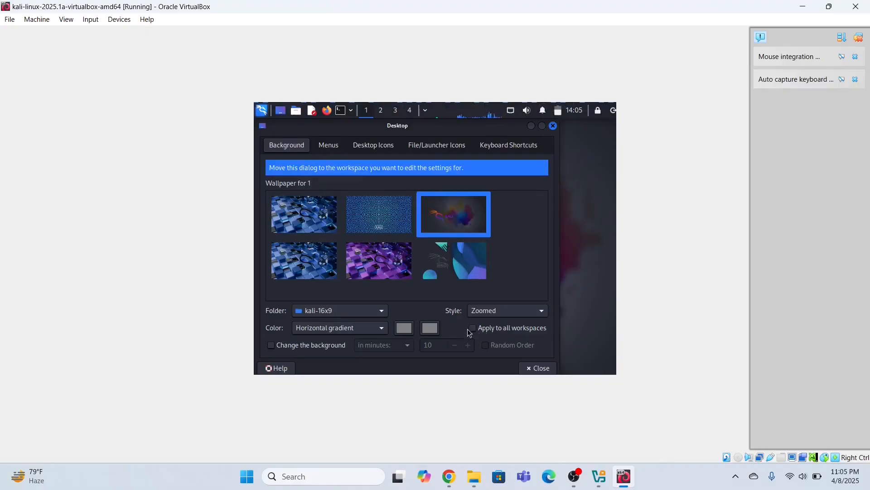
{"action": "left_click", "coordinate": [473, 328]}
{"action": "left_click", "coordinate": [539, 368]}
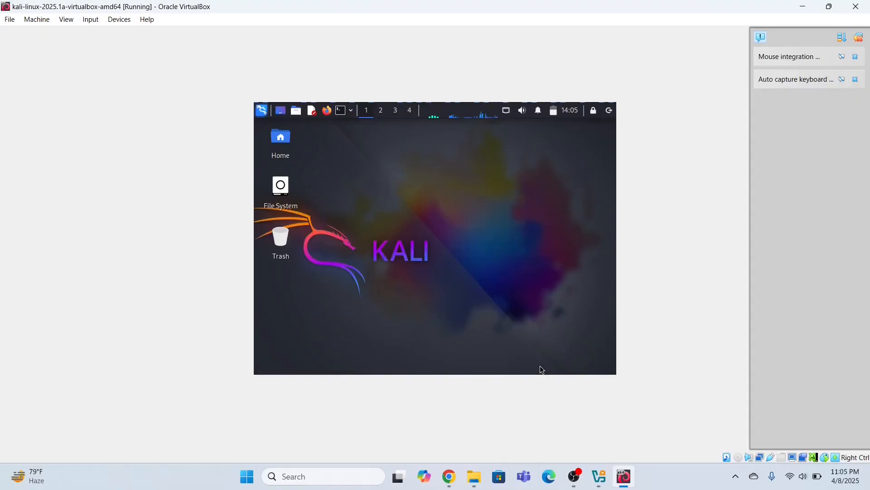